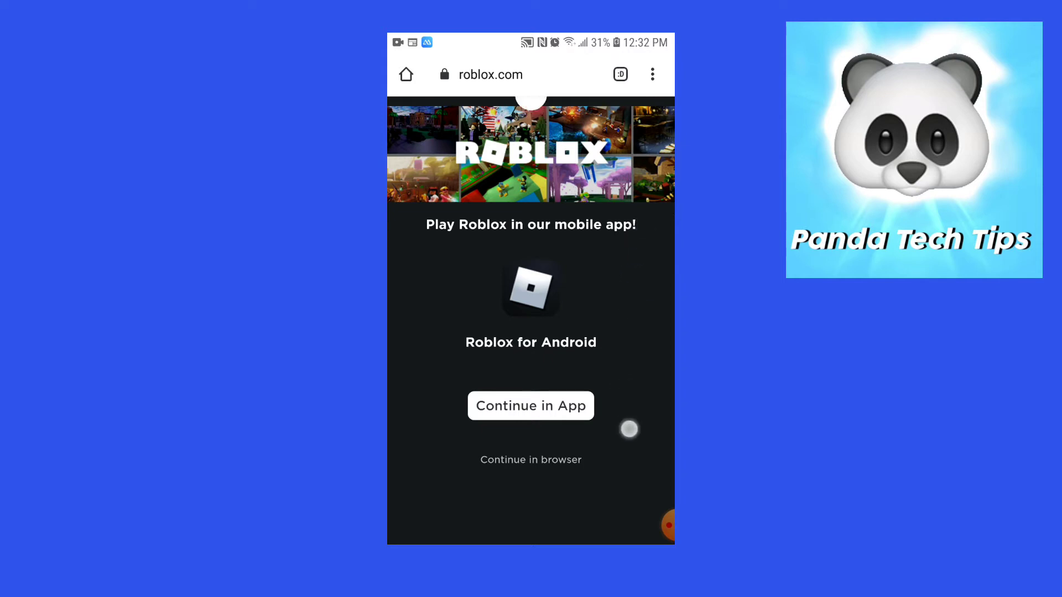
Continue in the browser and open your own profile from the username heading
{"action": "left_click", "coordinate": [543, 461]}
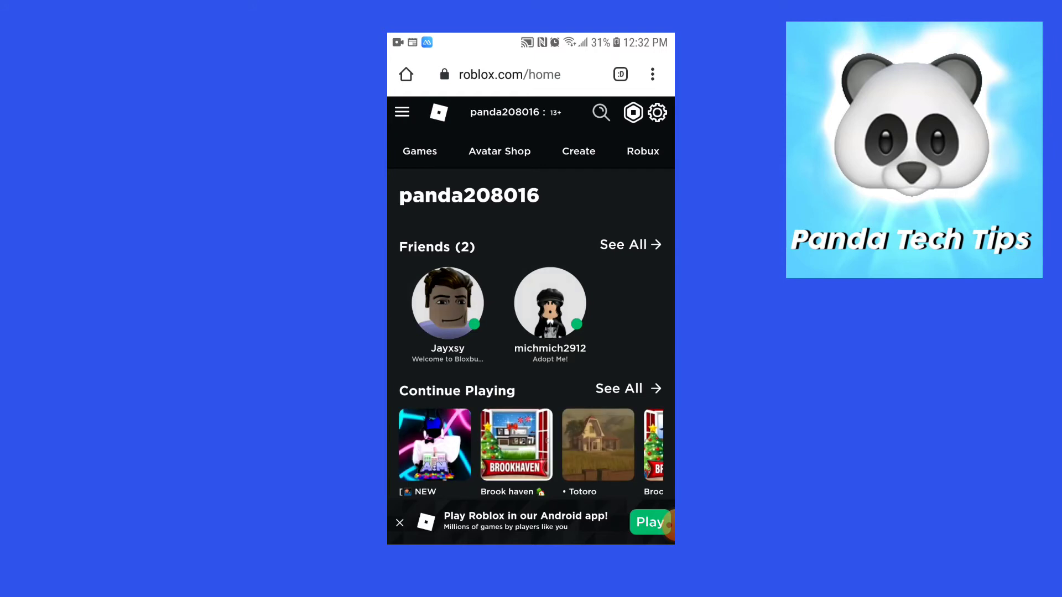
{"action": "left_click", "coordinate": [468, 196]}
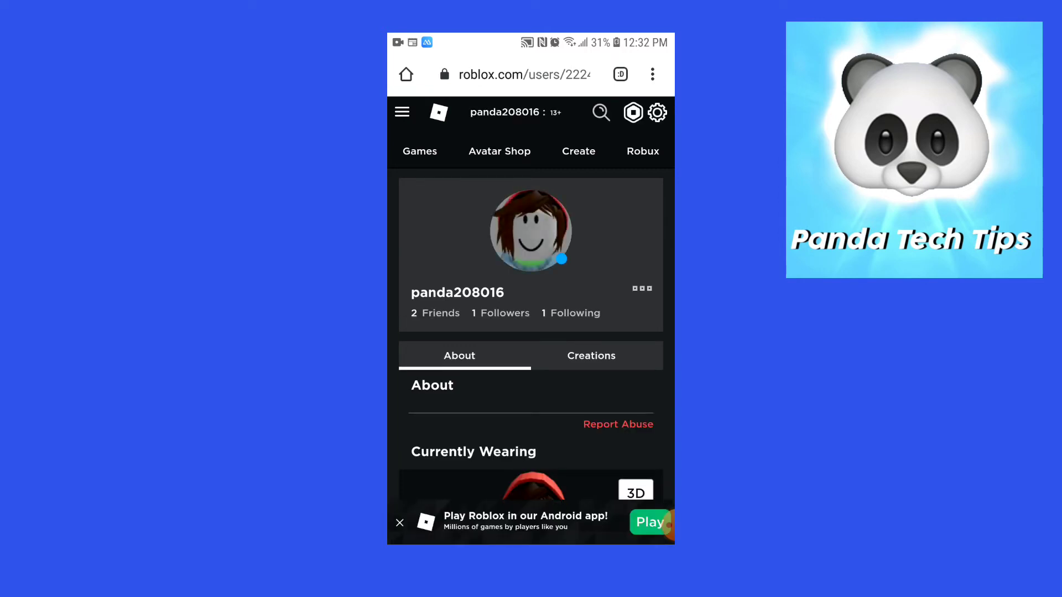
{"action": "left_click", "coordinate": [568, 73]}
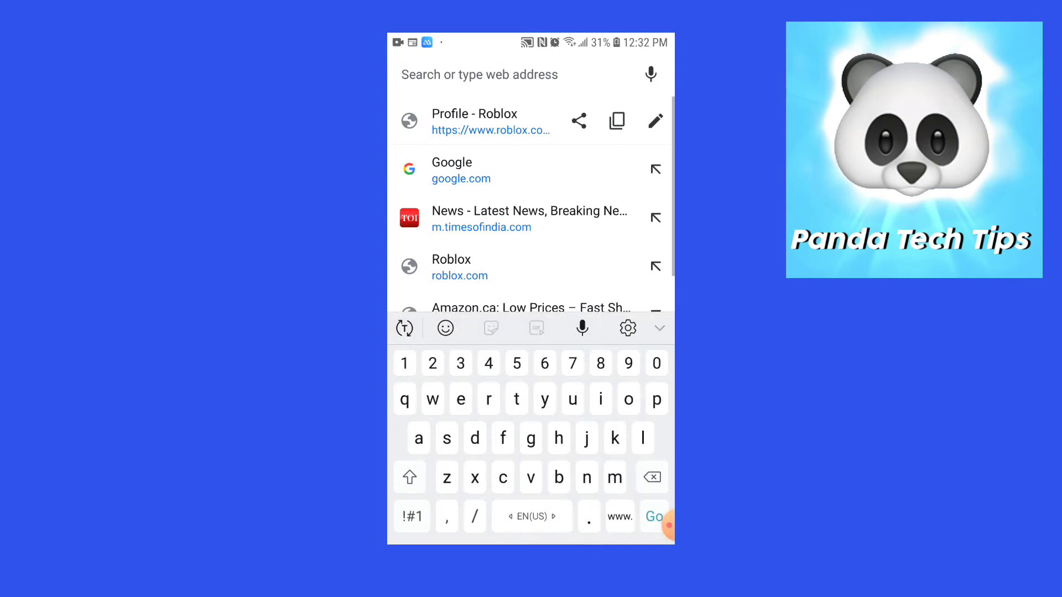
{"action": "left_click", "coordinate": [578, 122]}
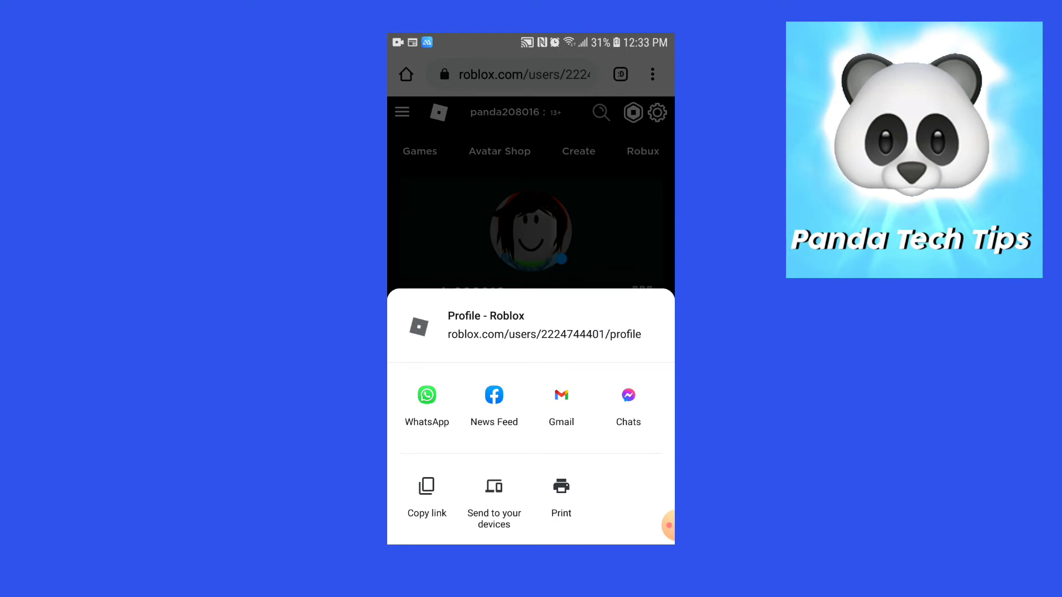
{"action": "left_click", "coordinate": [627, 238]}
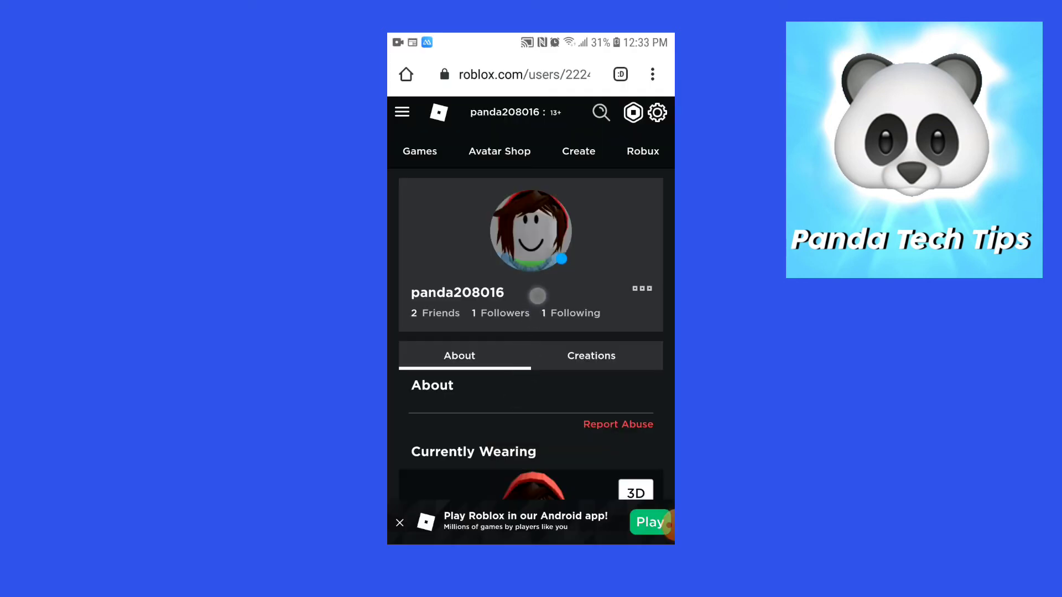
{"action": "left_click_drag", "start_coordinate": [531, 330], "coordinate": [537, 232]}
Go to the Friends list through the site's hamburger menu
{"action": "left_click", "coordinate": [402, 74]}
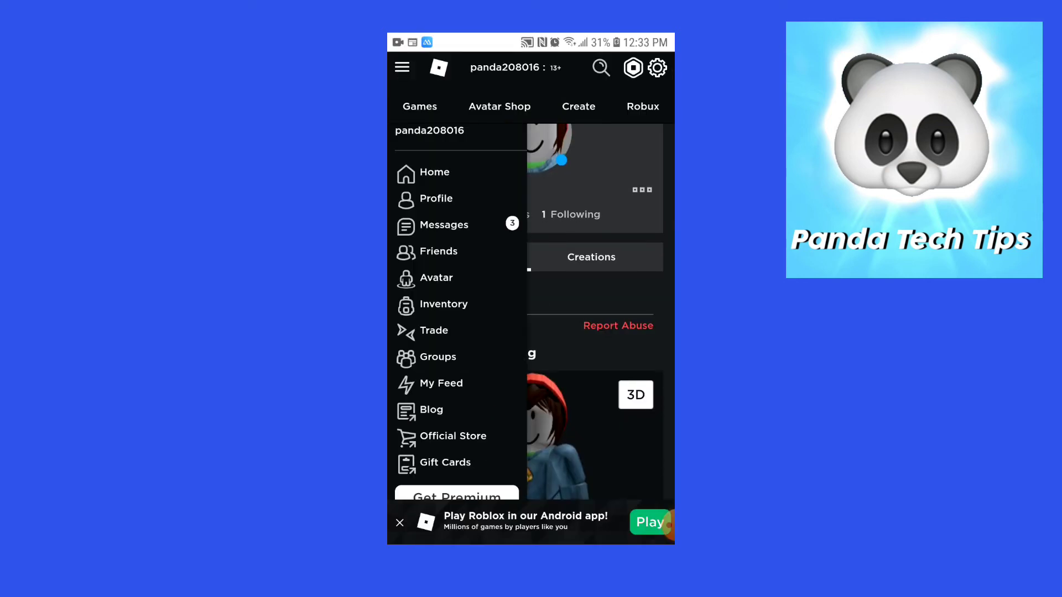
{"action": "left_click", "coordinate": [438, 251]}
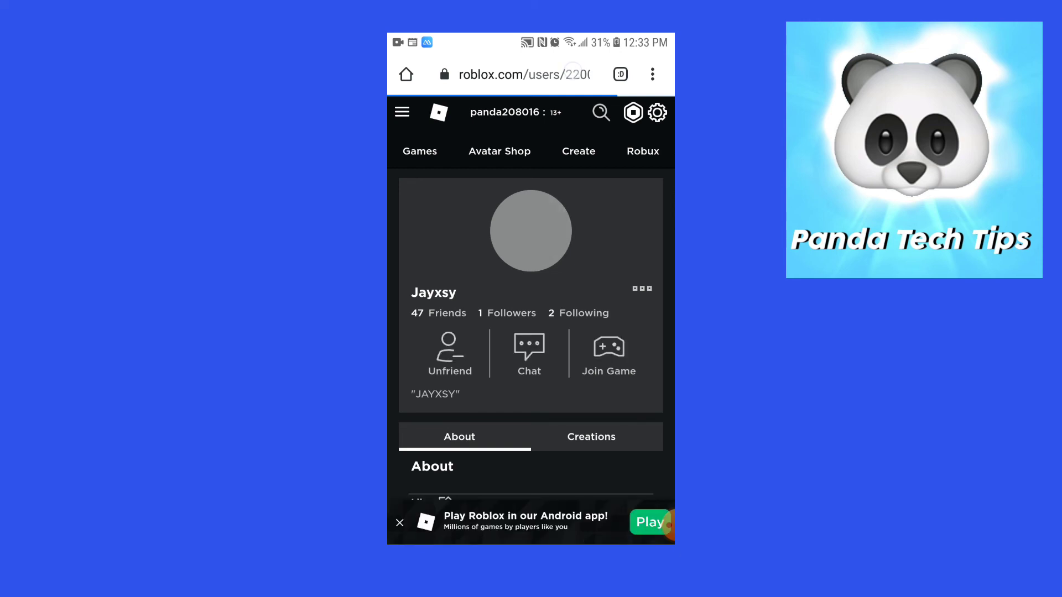
Share the friend's profile link from the 'Profile - Roblox' address-bar suggestion
{"action": "left_click", "coordinate": [525, 74]}
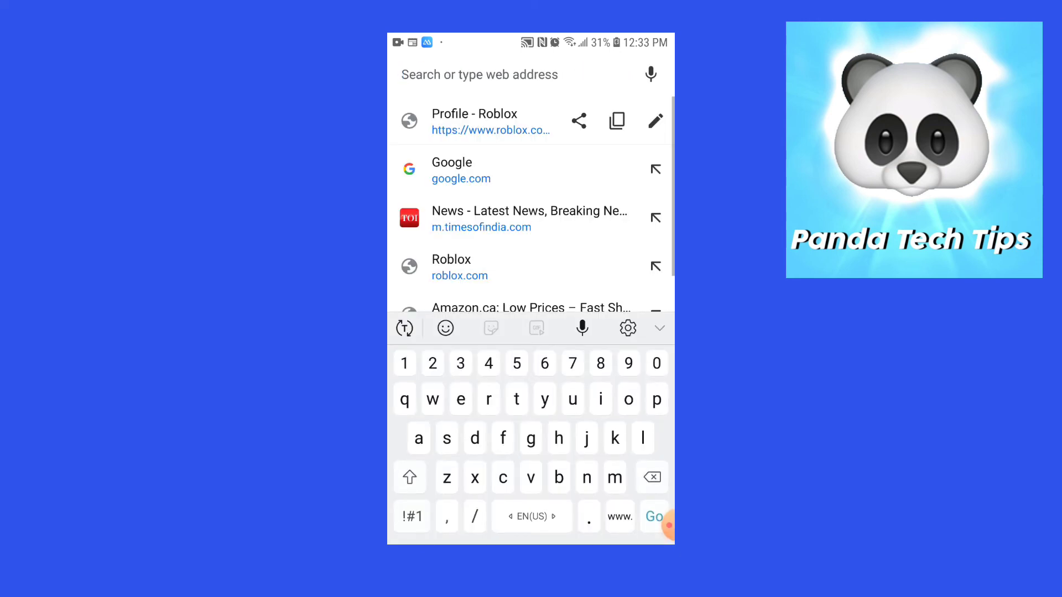
{"action": "left_click", "coordinate": [578, 120]}
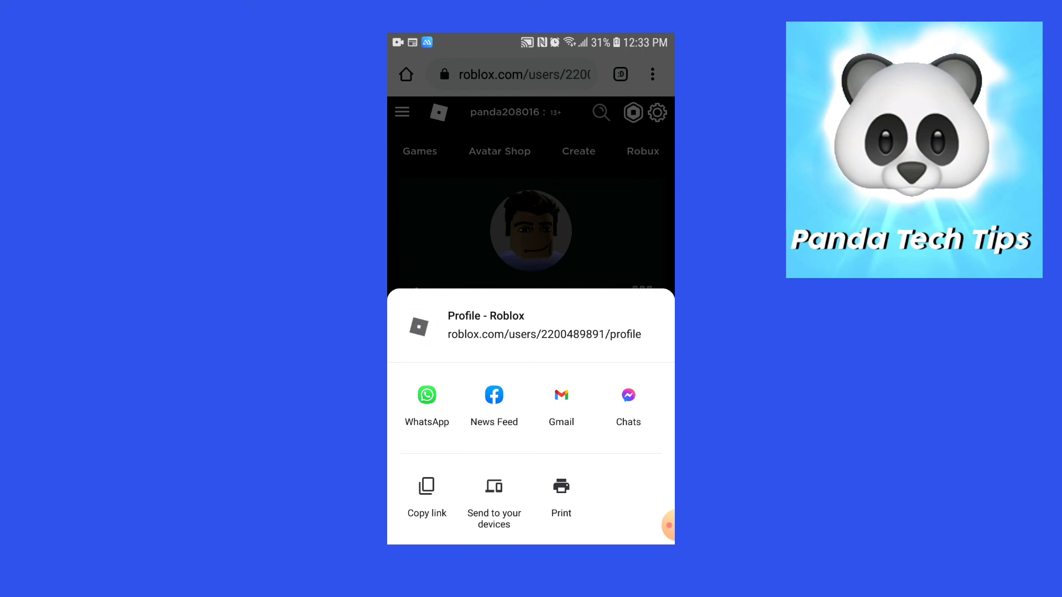
{"action": "left_click", "coordinate": [667, 525]}
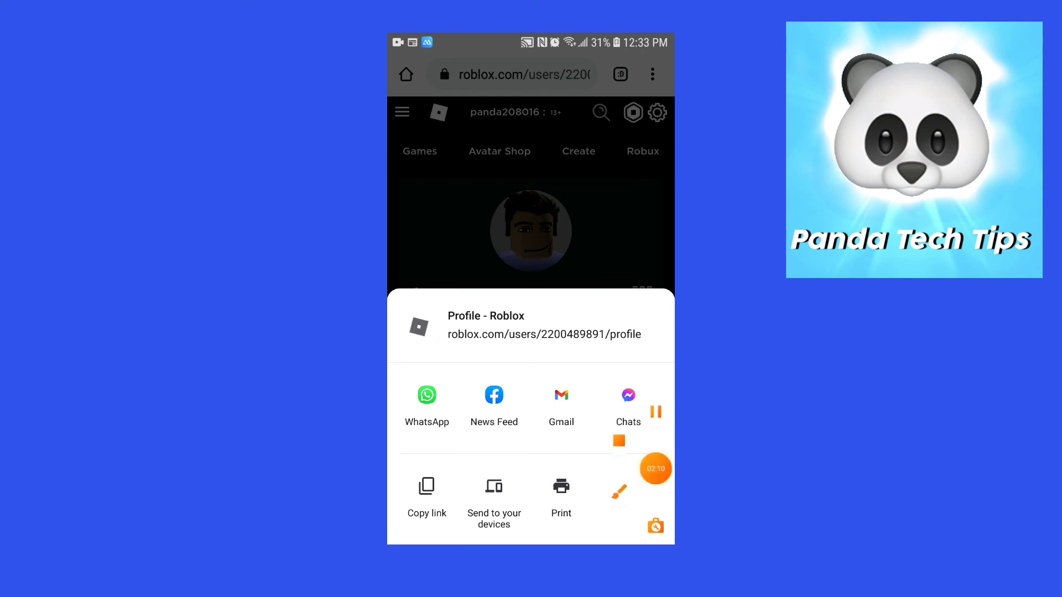
{"action": "left_click", "coordinate": [655, 469]}
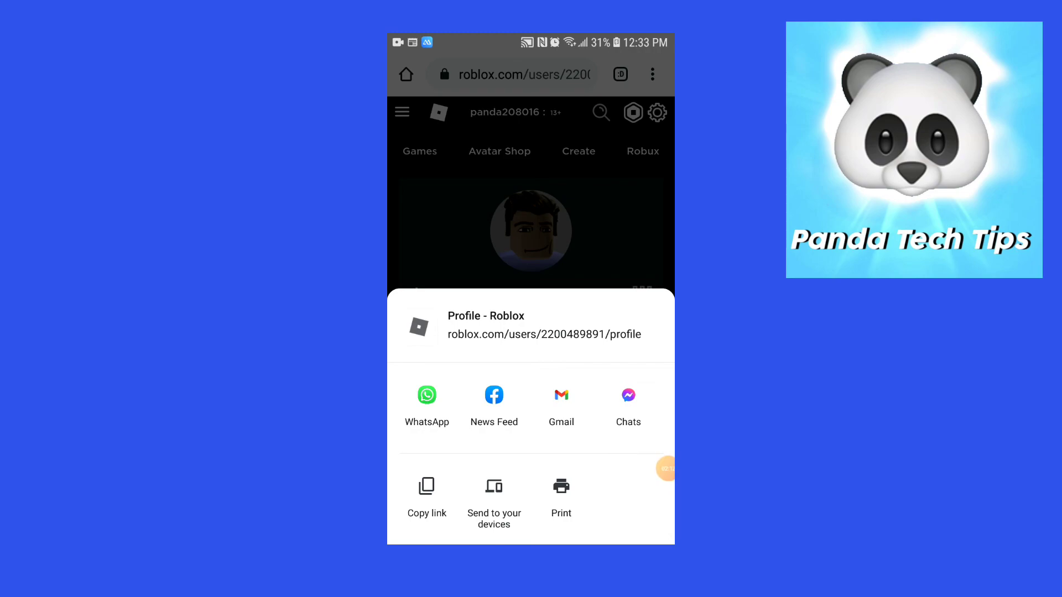